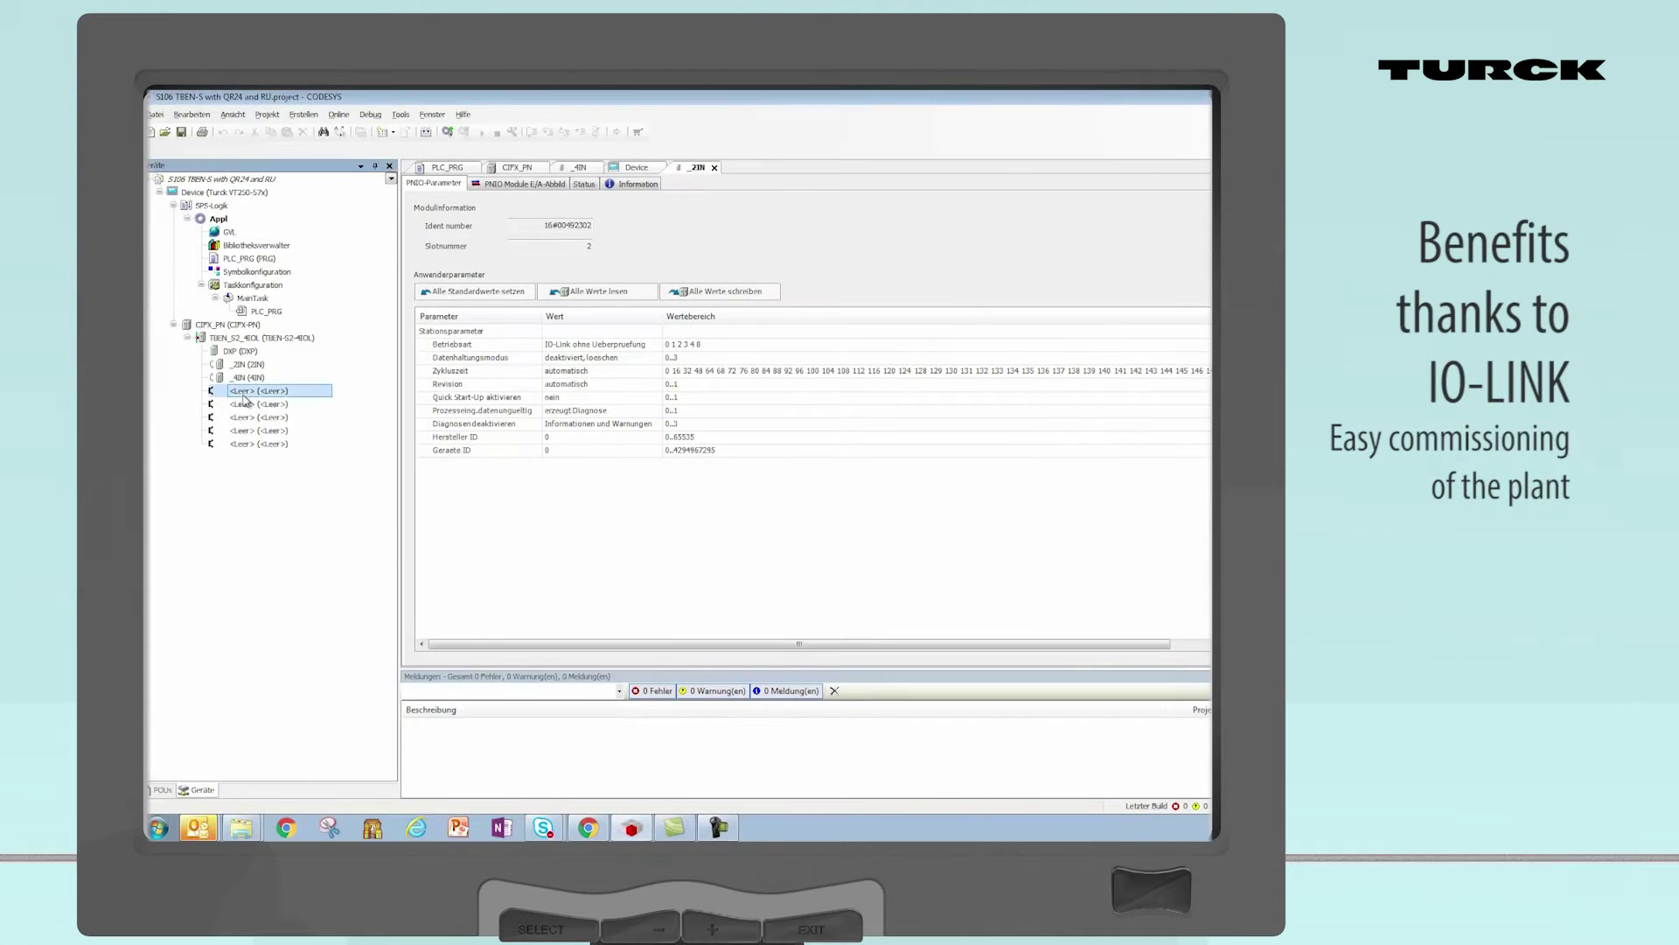
- Select PS-xxx-LI2UPN8X-Family as the device for the first empty <Leer> IO-Link port
right_click(244, 395)
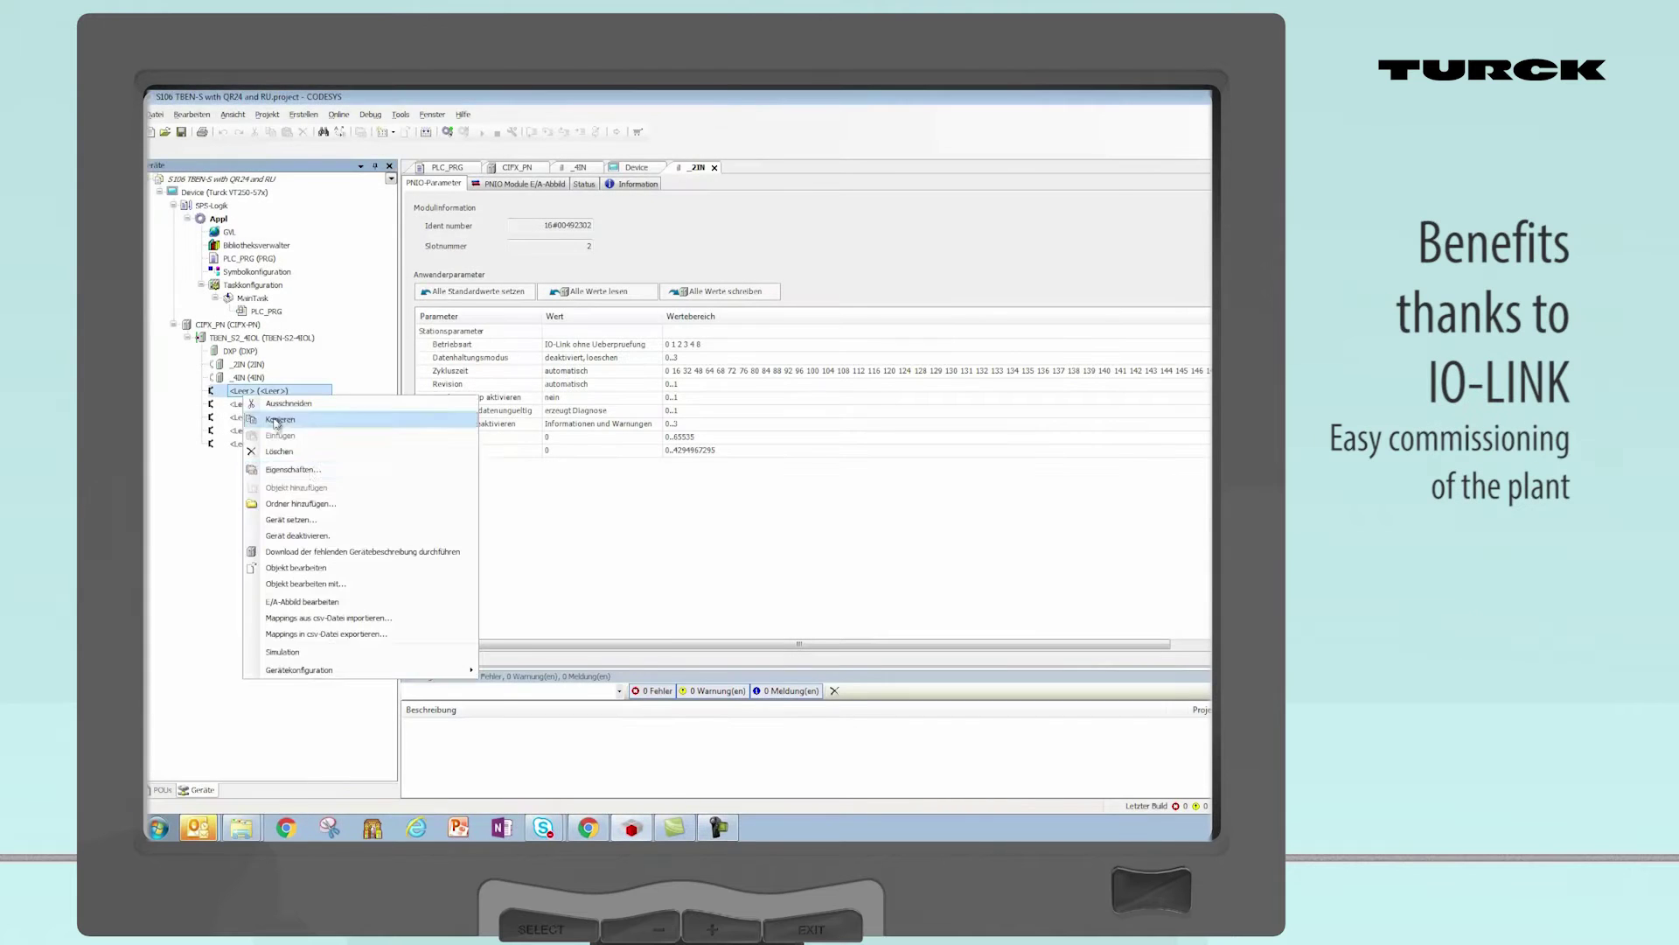
left_click(299, 520)
left_click(503, 411)
scroll(511, 418, "down", 2)
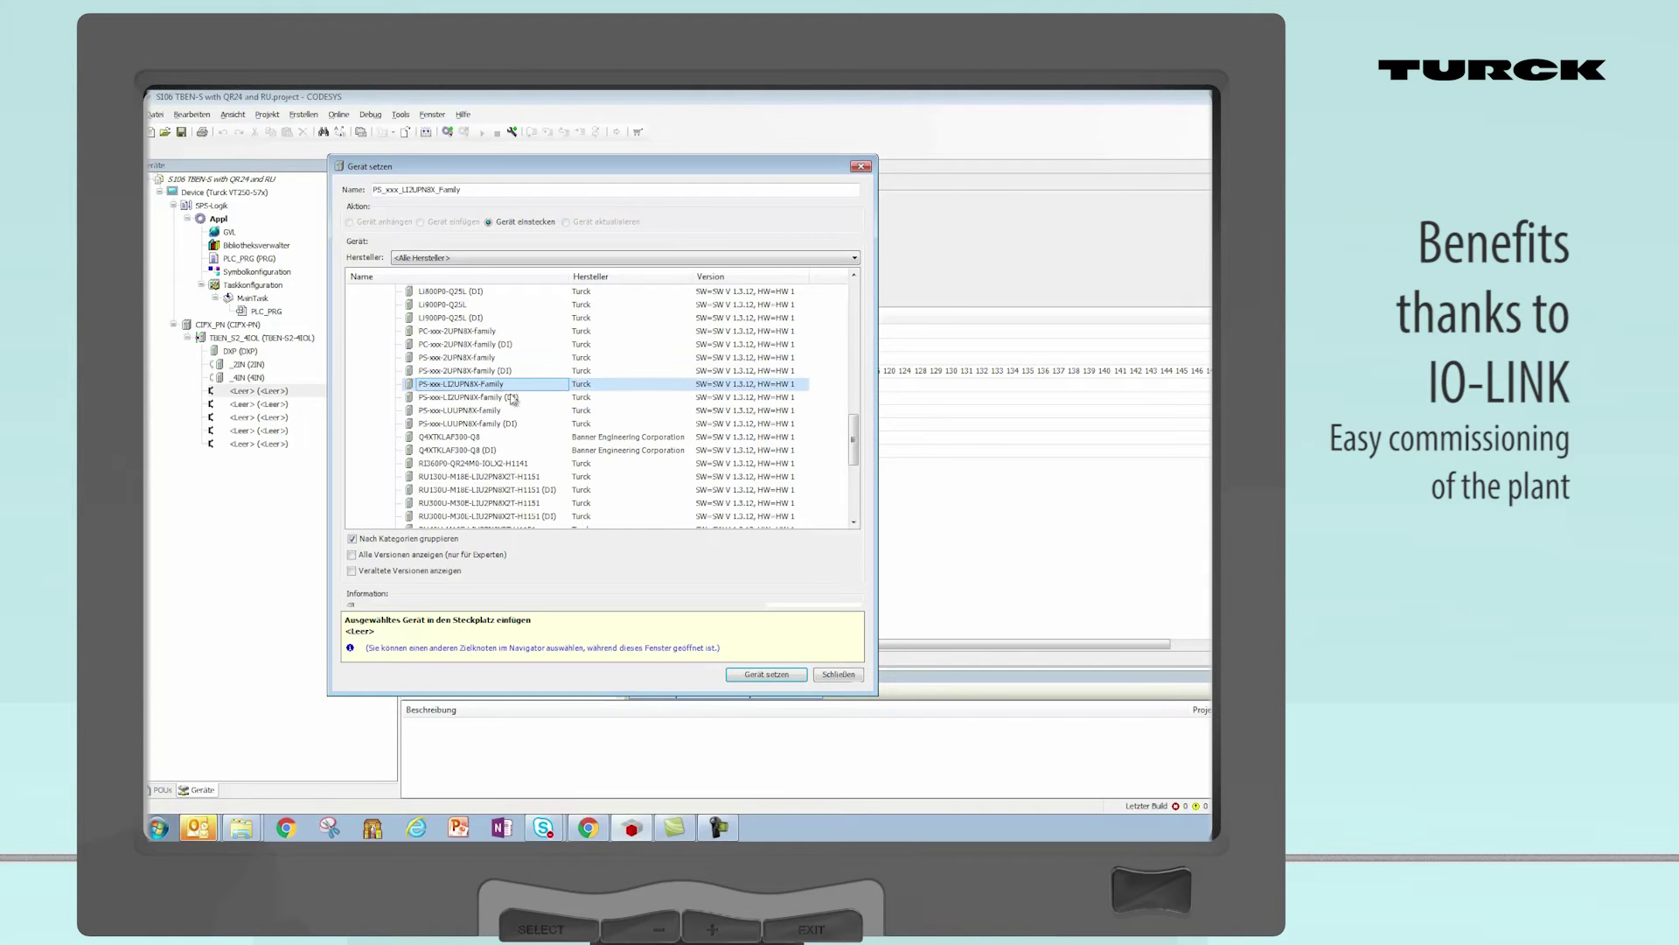
- Place the PS-xxx-LI2UPN8X-Family sensor in the port and open its parameter page from the device tree
left_click(778, 674)
left_click(837, 674)
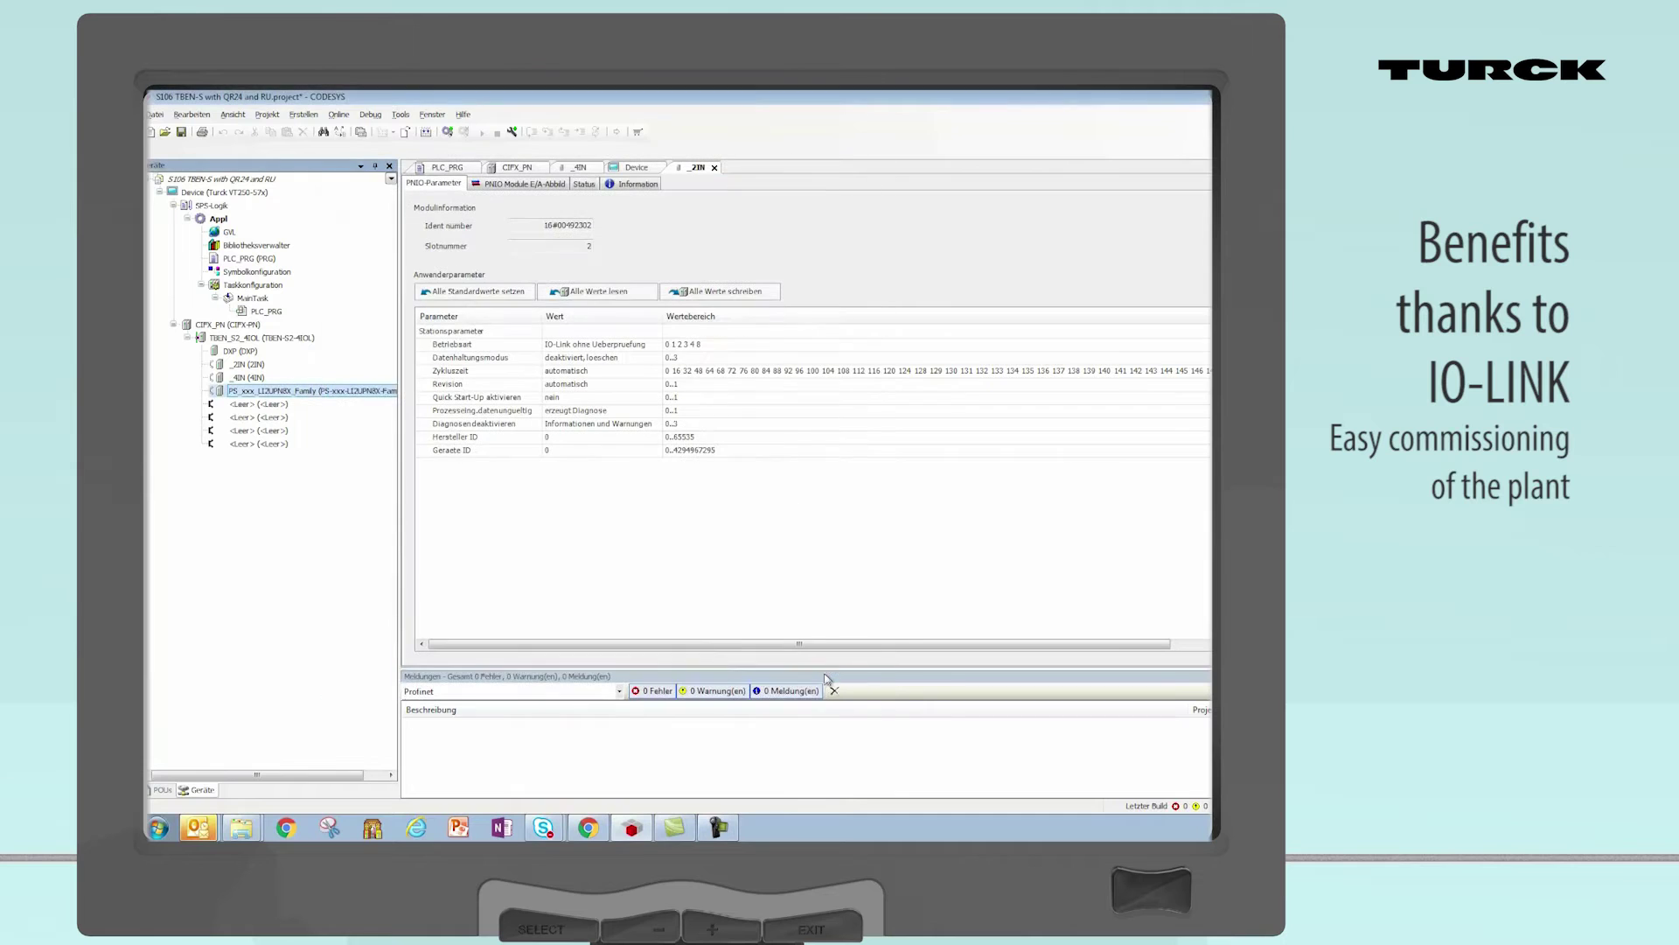
double_click(322, 391)
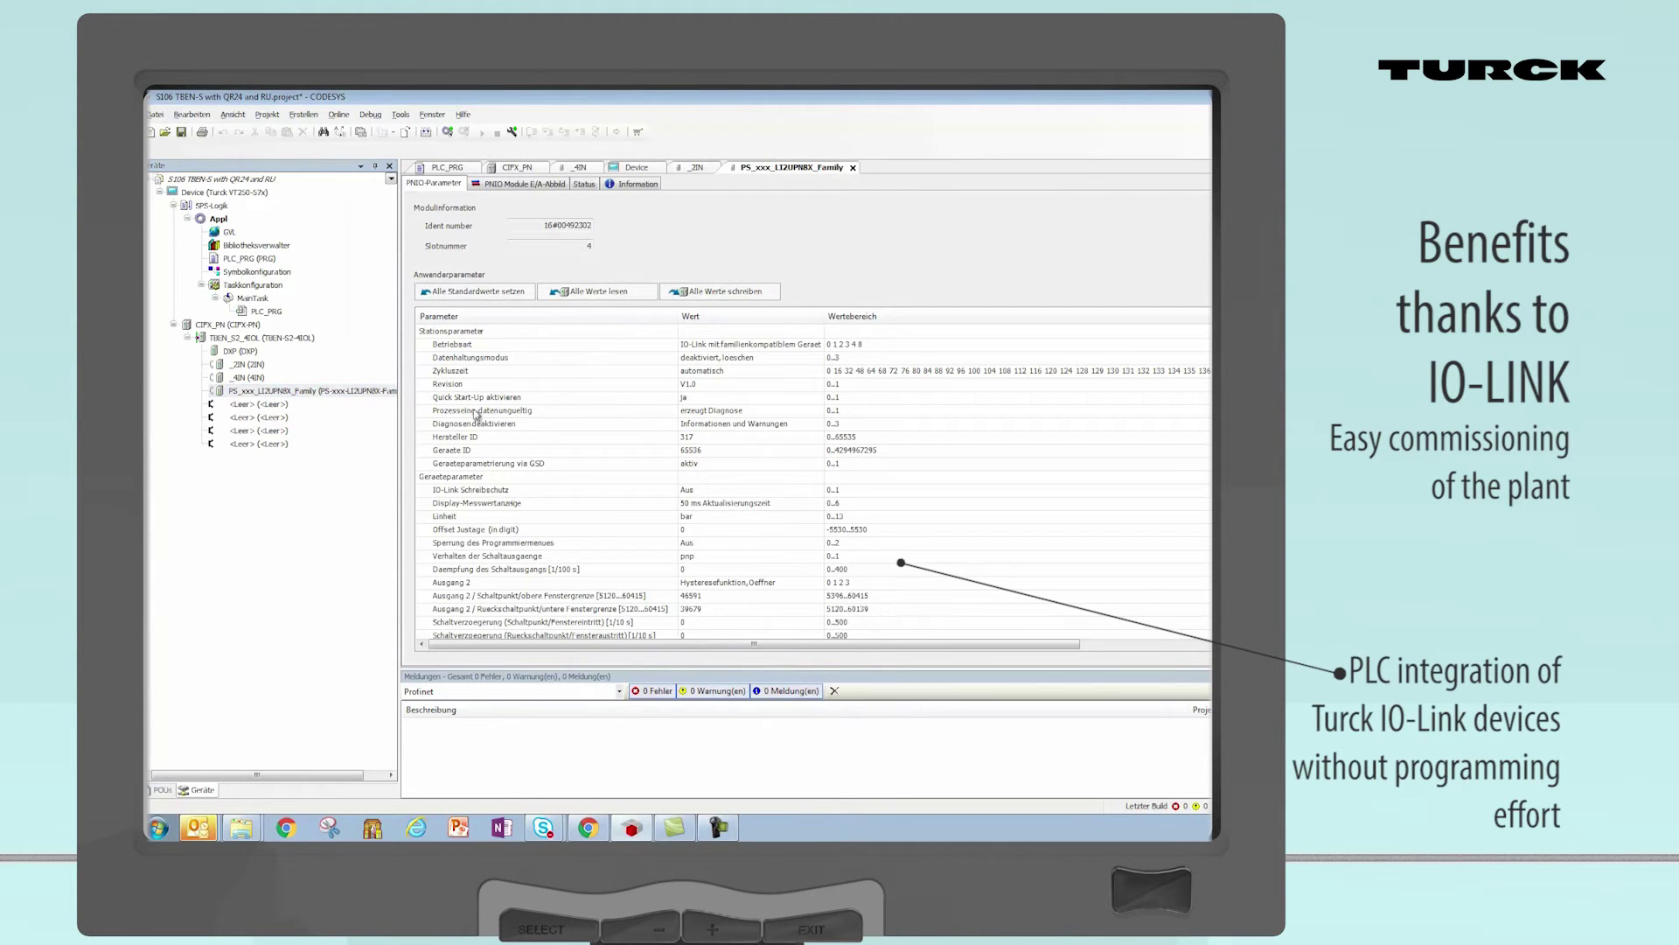
scroll(653, 510, "down", 1)
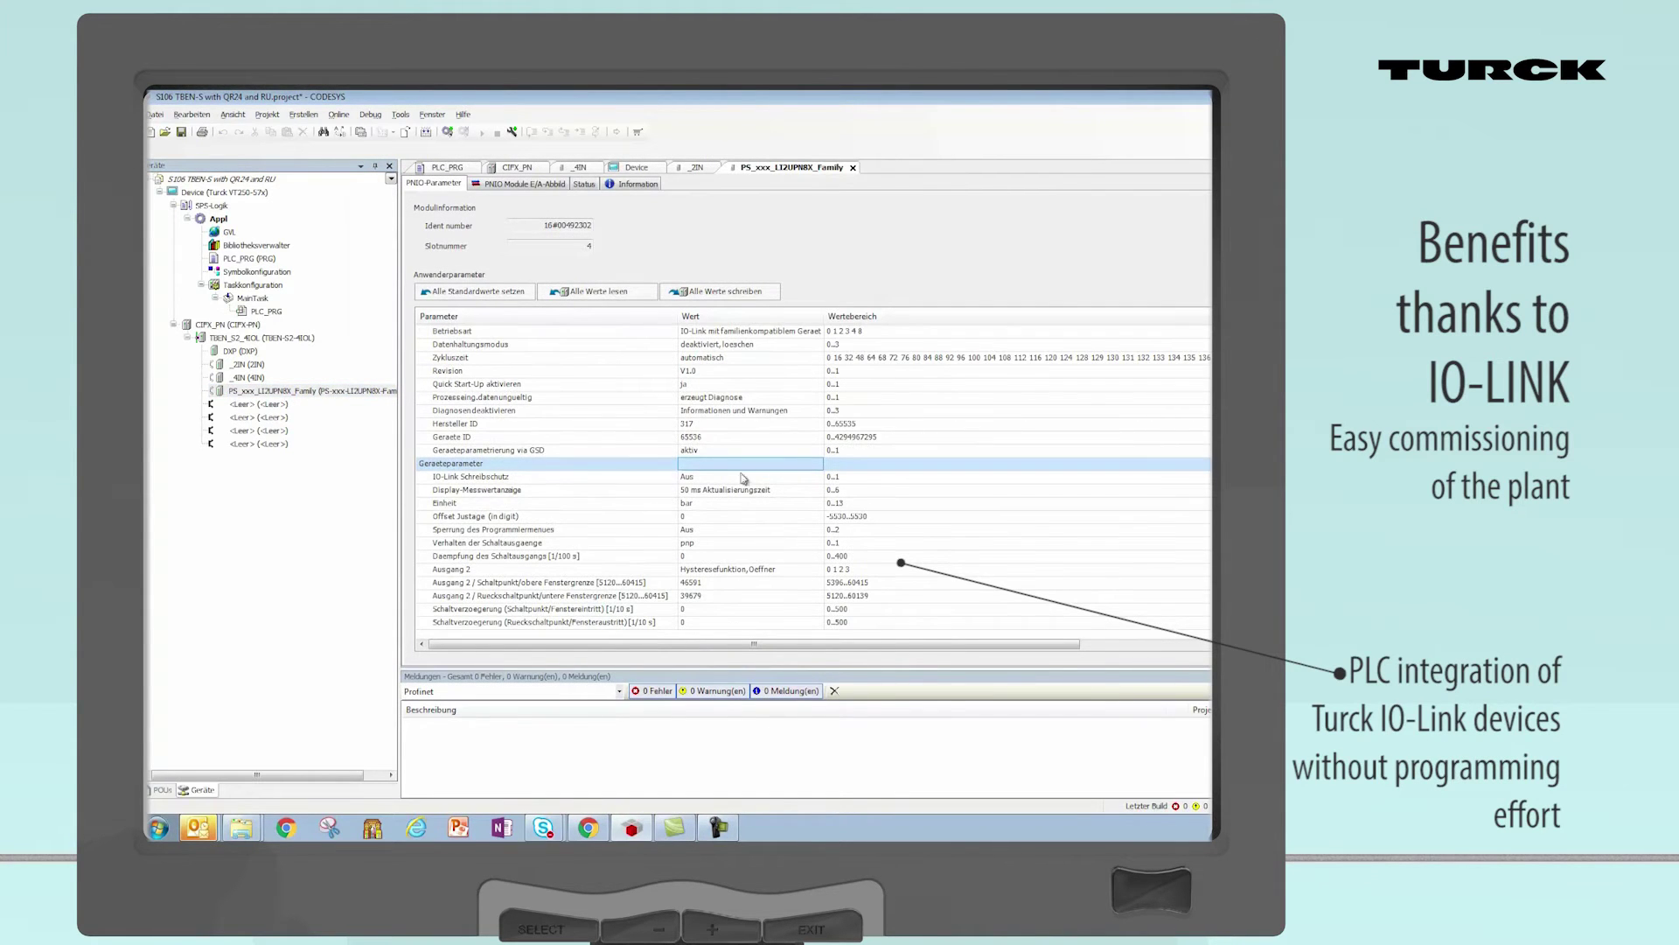